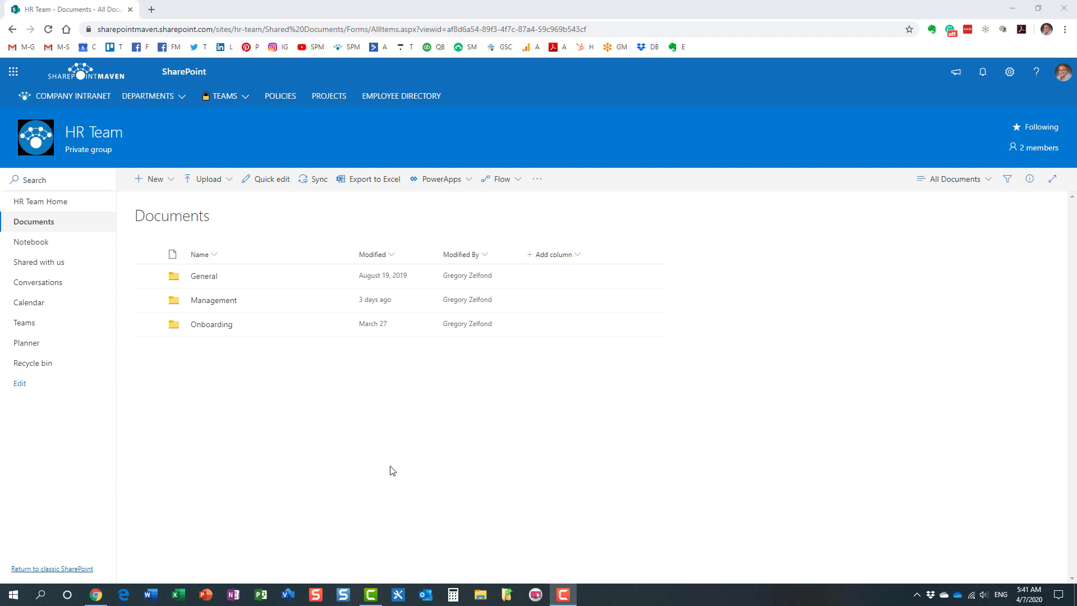
- Open the SharePoint admin center from the Microsoft 365 admin center's full admin centers list
{"action": "left_click", "coordinate": [22, 78]}
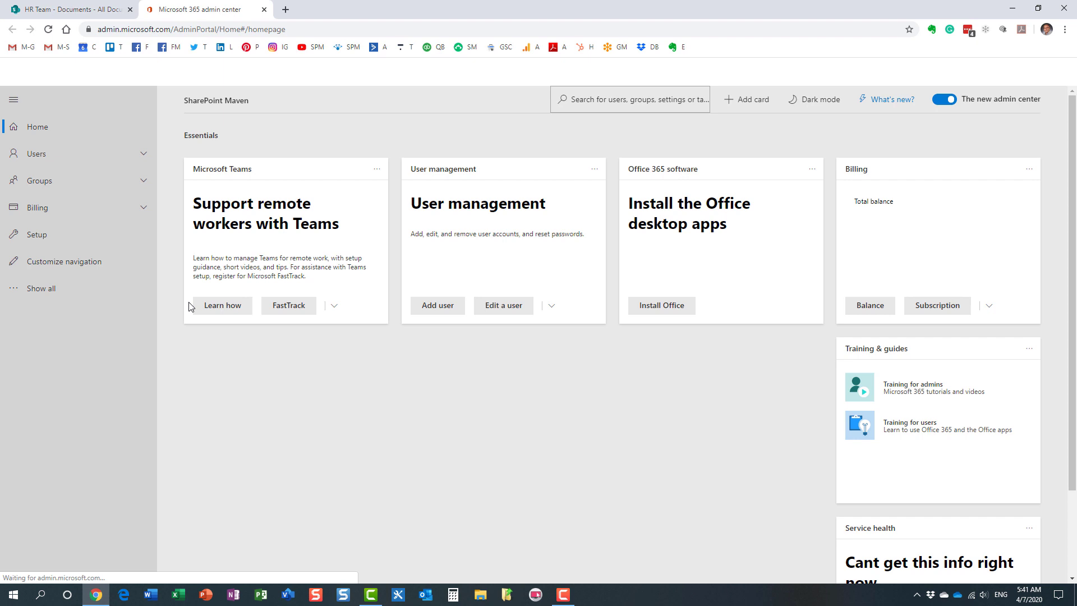
{"action": "left_click", "coordinate": [48, 289]}
{"action": "scroll", "coordinate": [73, 466], "scroll_direction": "down", "scroll_amount": 2}
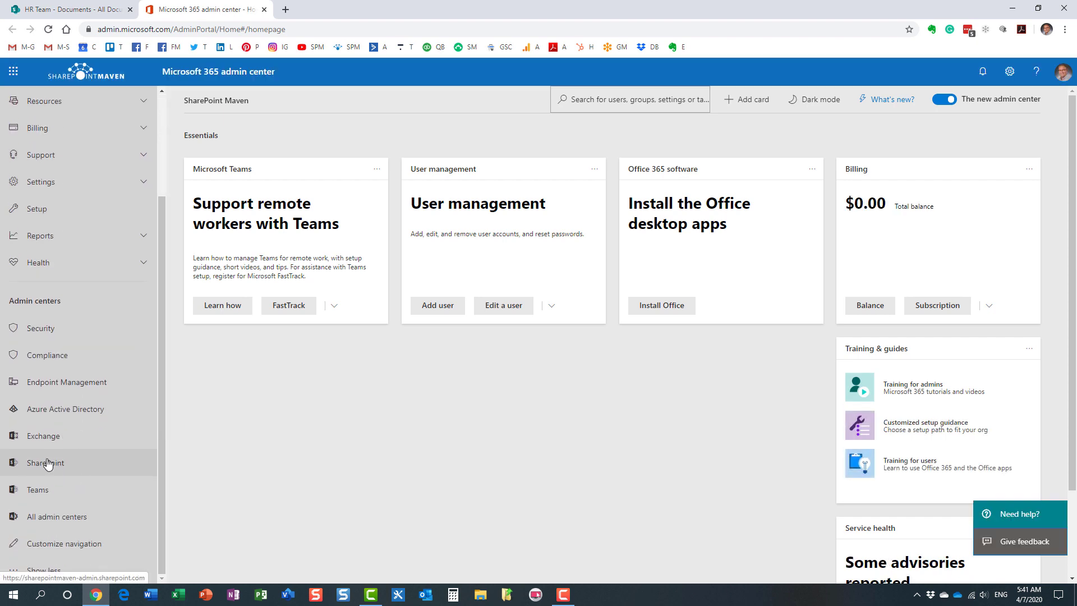
{"action": "left_click", "coordinate": [48, 464]}
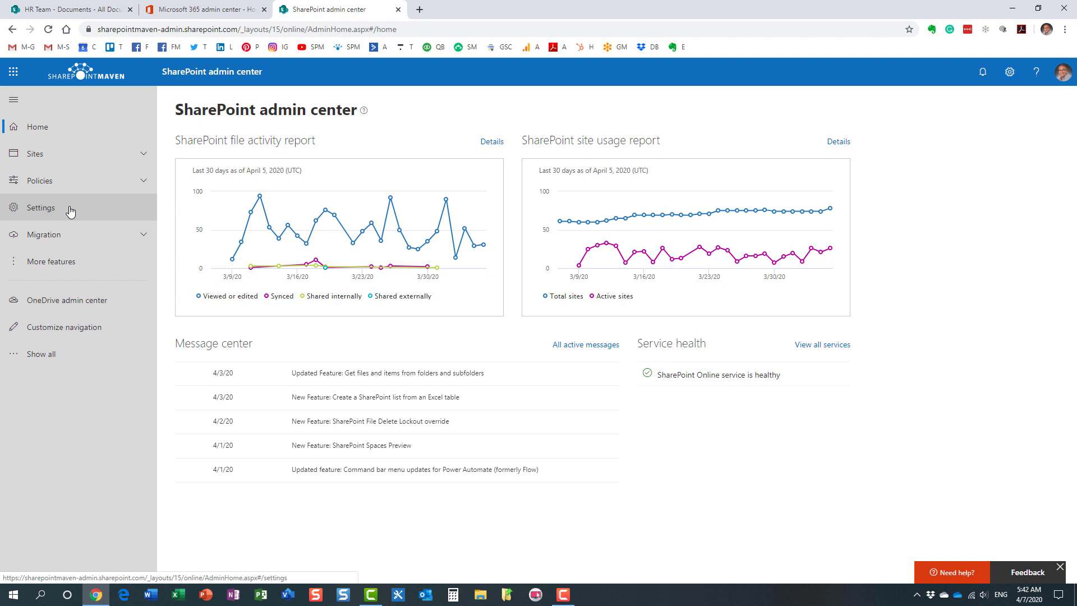
- Open Policies > Sharing and expand More external sharing settings
{"action": "left_click", "coordinate": [47, 179]}
{"action": "left_click", "coordinate": [47, 203]}
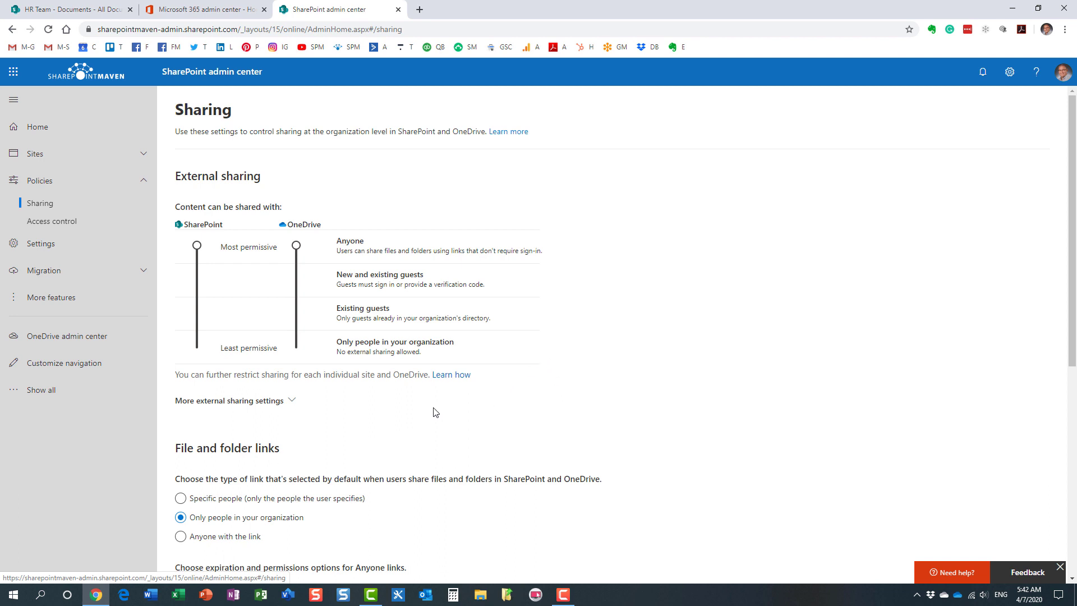
{"action": "left_click", "coordinate": [284, 406]}
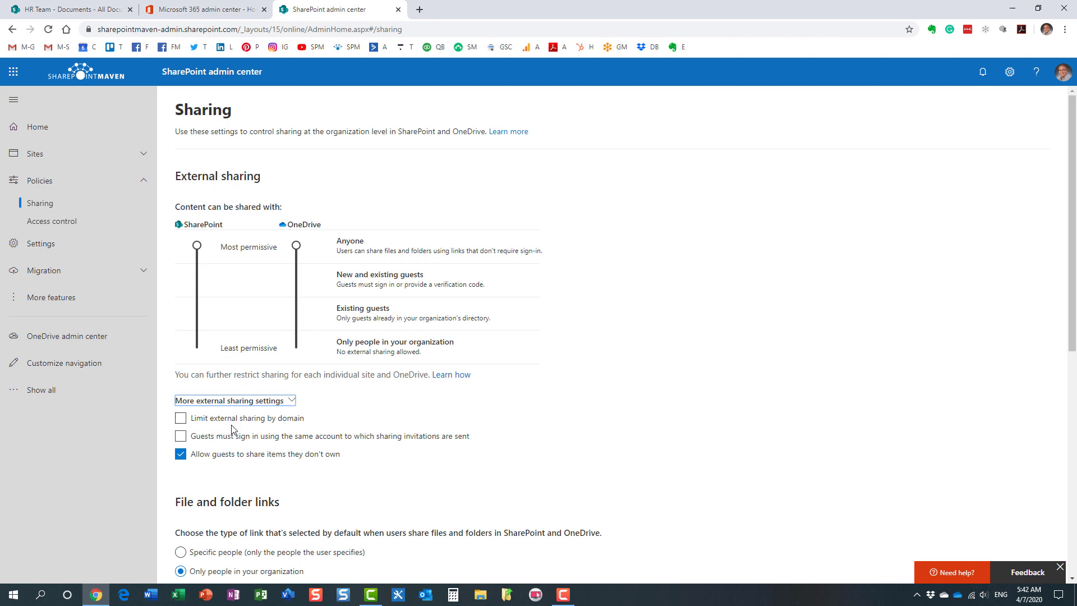
- Turn on Limit external sharing by domain and enter yahoo.com as the only blocked domain
{"action": "left_click", "coordinate": [181, 418]}
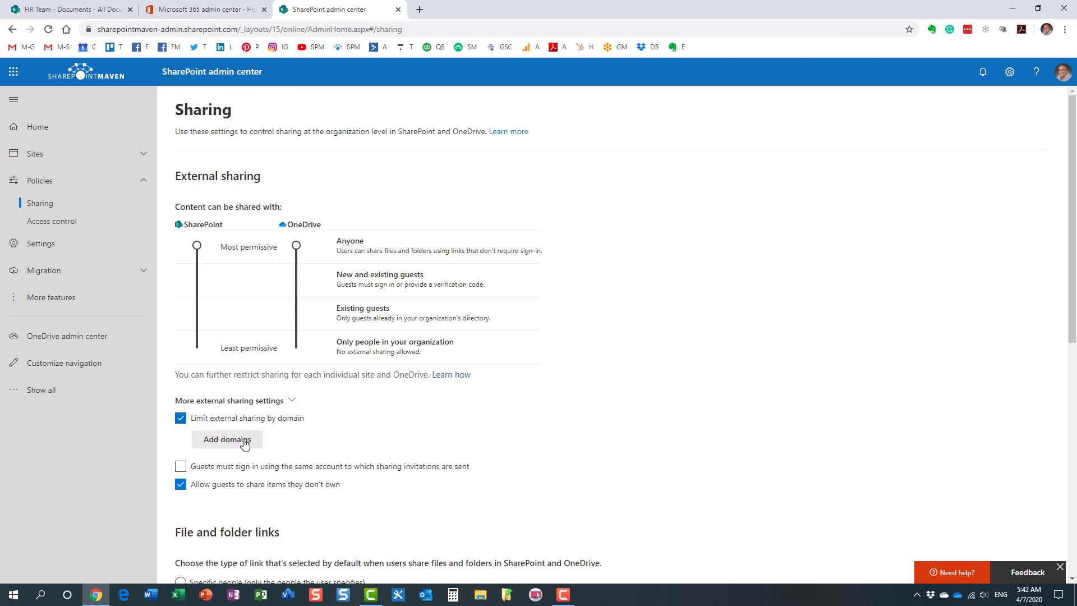
{"action": "left_click", "coordinate": [241, 440]}
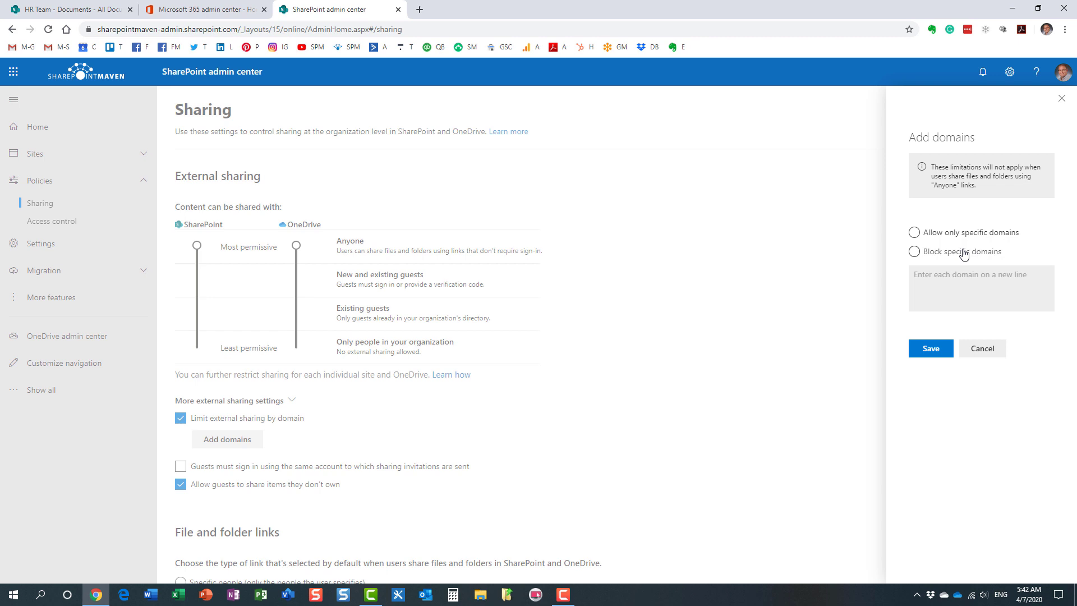
{"action": "left_click", "coordinate": [915, 232]}
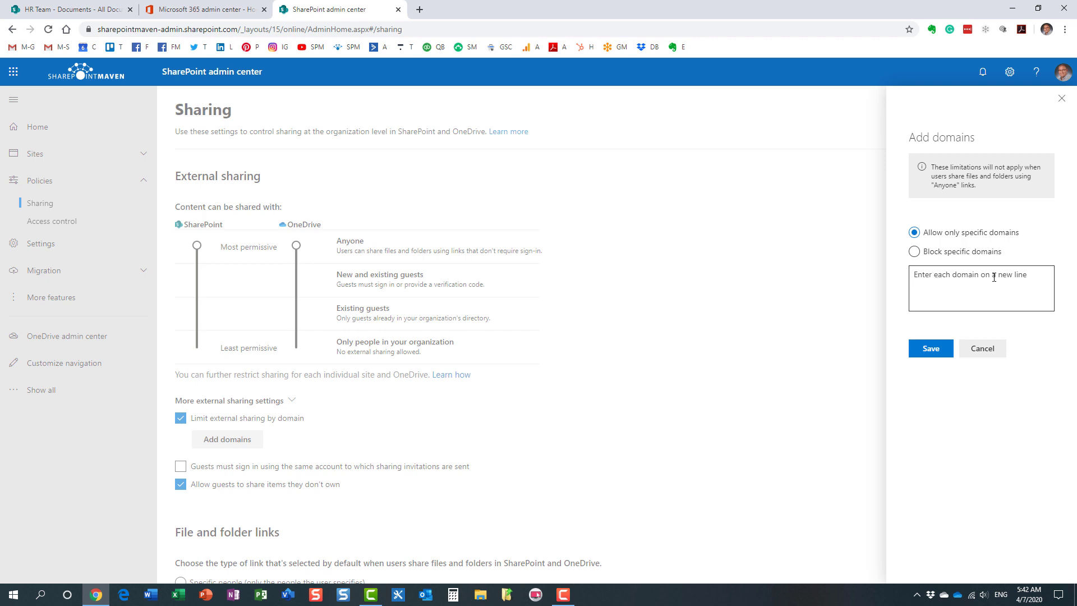
{"action": "left_click", "coordinate": [914, 251]}
{"action": "type", "text": "yahoo.com"}
{"action": "left_click", "coordinate": [960, 278]}
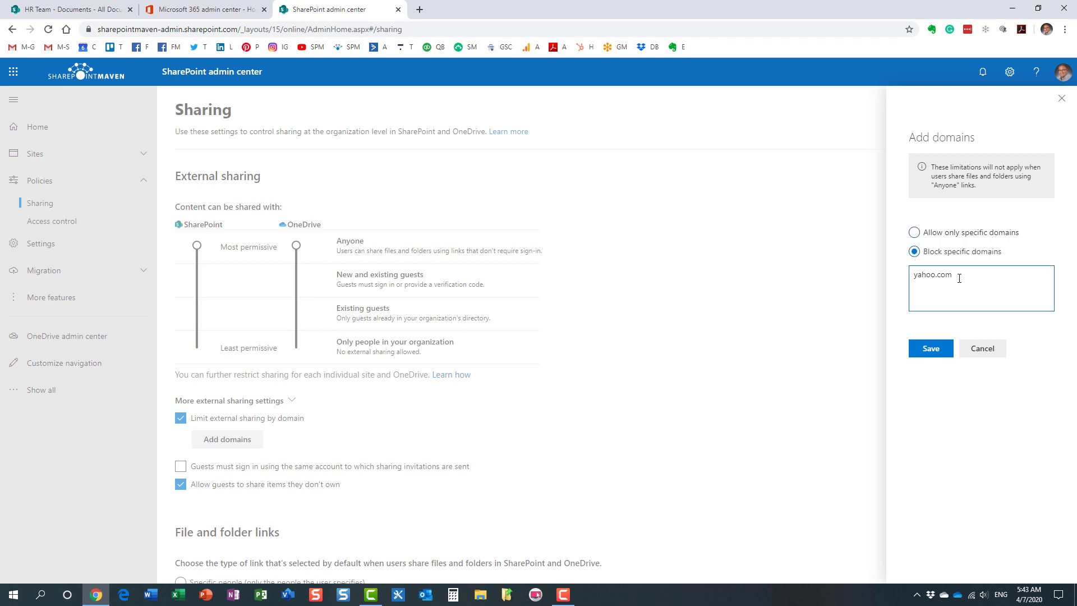
{"action": "type", "text": "gmail.com"}
{"action": "key", "text": "BackSpace"}
{"action": "key", "text": "BackSpace"}
{"action": "key", "text": "BackSpace"}
{"action": "key", "text": "BackSpace"}
{"action": "key", "text": "BackSpace"}
{"action": "key", "text": "BackSpace"}
{"action": "key", "text": "BackSpace"}
{"action": "key", "text": "BackSpace"}
{"action": "key", "text": "BackSpace"}
{"action": "key", "text": "BackSpace"}
- Apply the yahoo.com block and save the Sharing page settings
{"action": "left_click", "coordinate": [932, 349]}
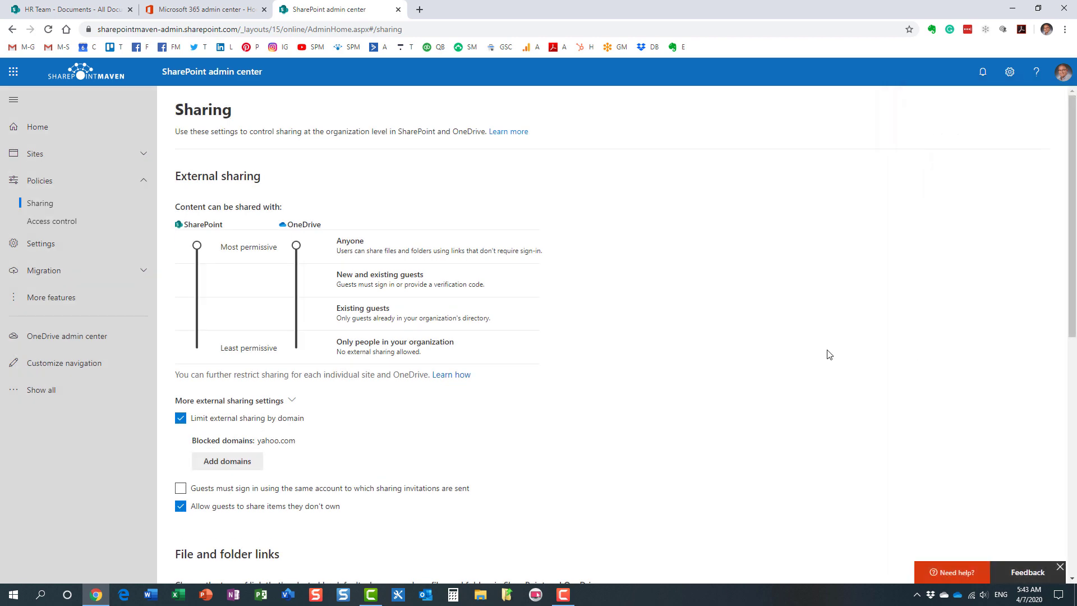
{"action": "scroll", "coordinate": [563, 376], "scroll_direction": "down", "scroll_amount": 7}
{"action": "scroll", "coordinate": [563, 375], "scroll_direction": "down", "scroll_amount": 1}
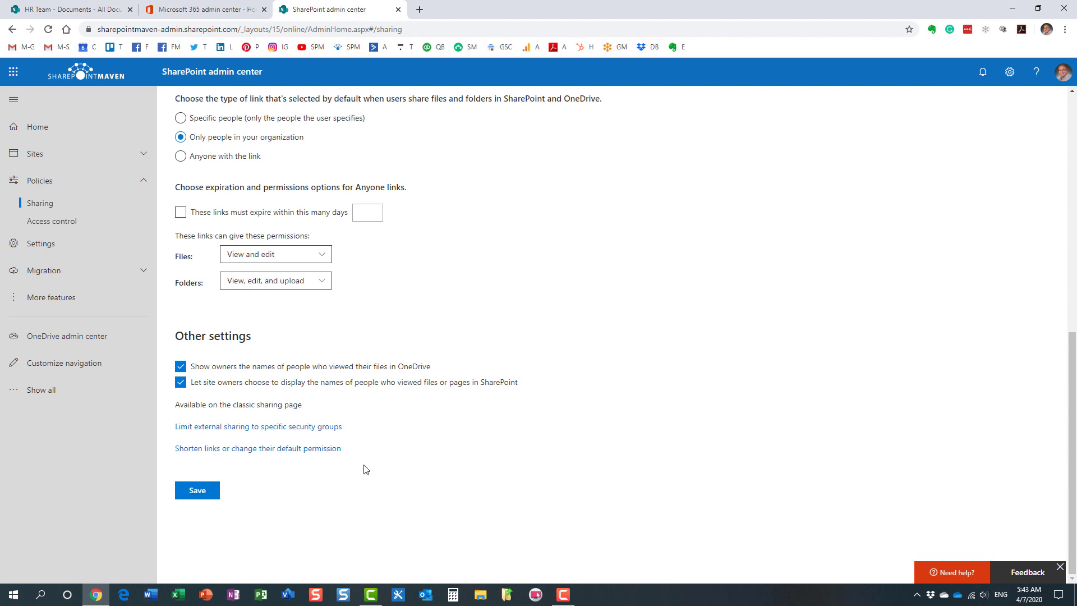
{"action": "scroll", "coordinate": [413, 447], "scroll_direction": "up", "scroll_amount": 5}
{"action": "scroll", "coordinate": [414, 452], "scroll_direction": "down", "scroll_amount": 5}
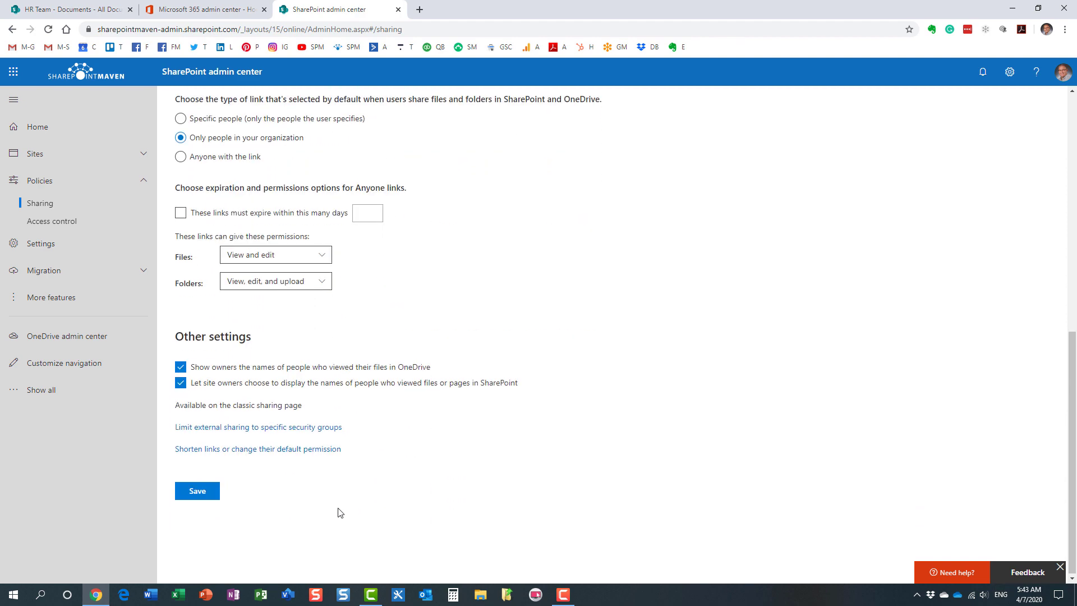
{"action": "left_click", "coordinate": [206, 491]}
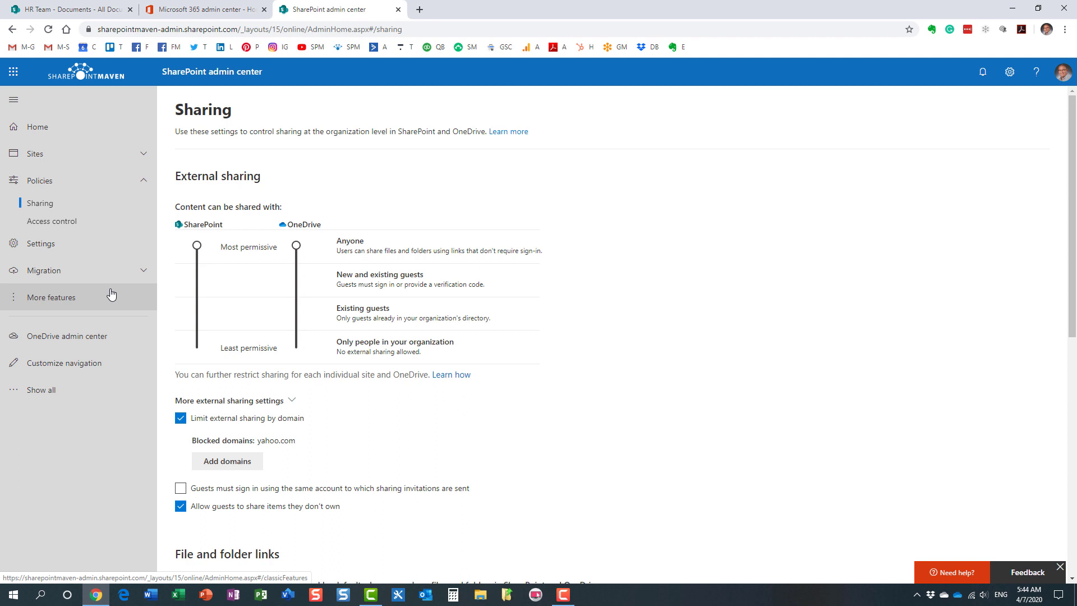
- Select the Board Members site in Active sites and open its Sharing settings
{"action": "left_click", "coordinate": [60, 156]}
{"action": "left_click", "coordinate": [60, 177]}
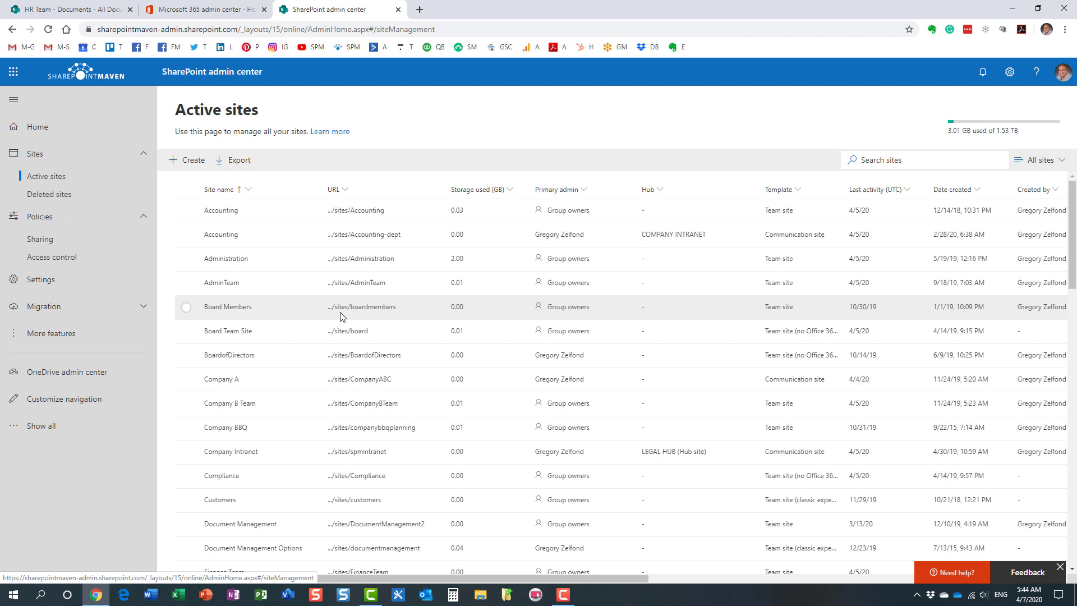
{"action": "left_click", "coordinate": [186, 307]}
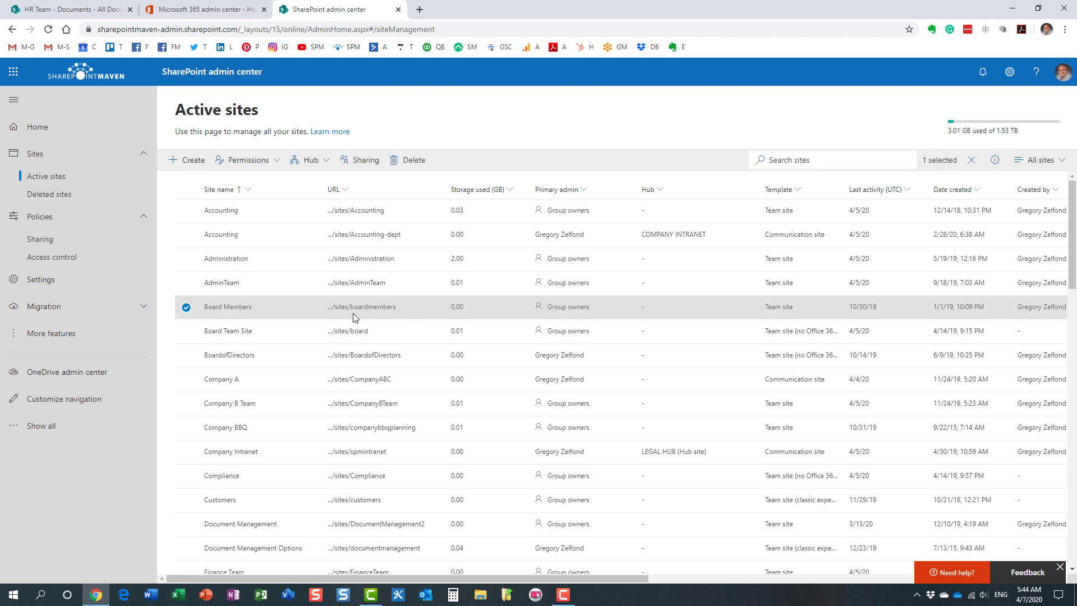
{"action": "left_click", "coordinate": [366, 161]}
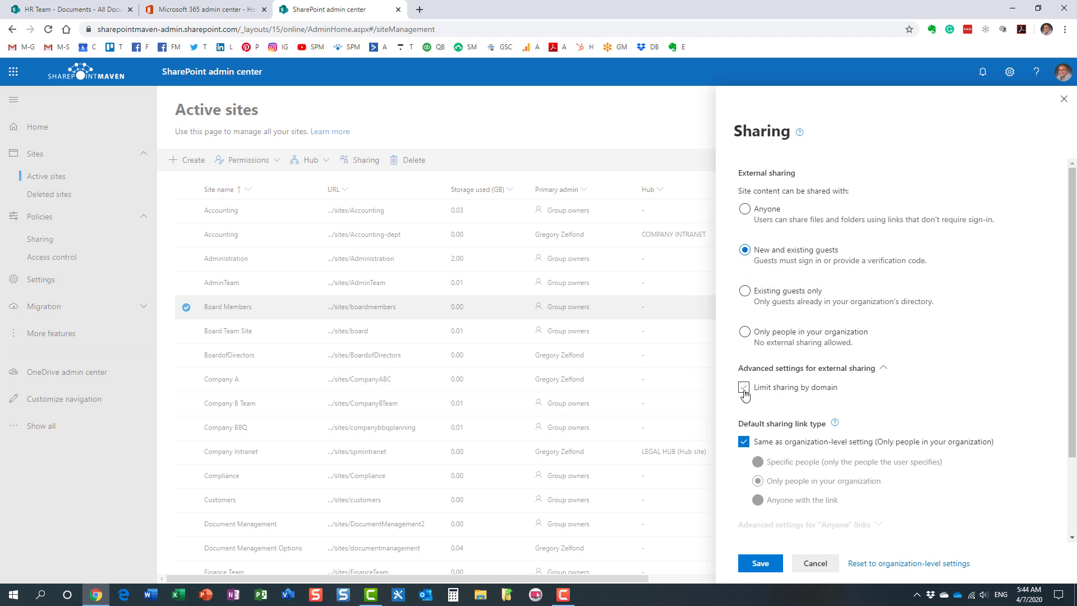
- Turn on Limit sharing by domain for Board Members with Block specific domains, checking yahoo.com's organization-level block
{"action": "left_click", "coordinate": [745, 391]}
{"action": "left_click", "coordinate": [800, 418]}
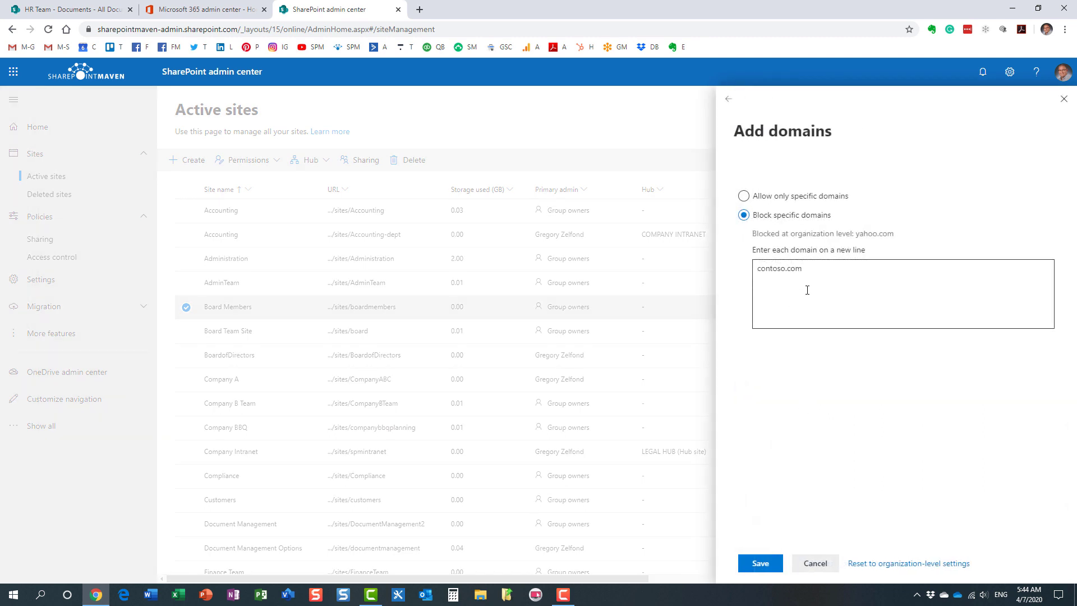
{"action": "left_click", "coordinate": [745, 197]}
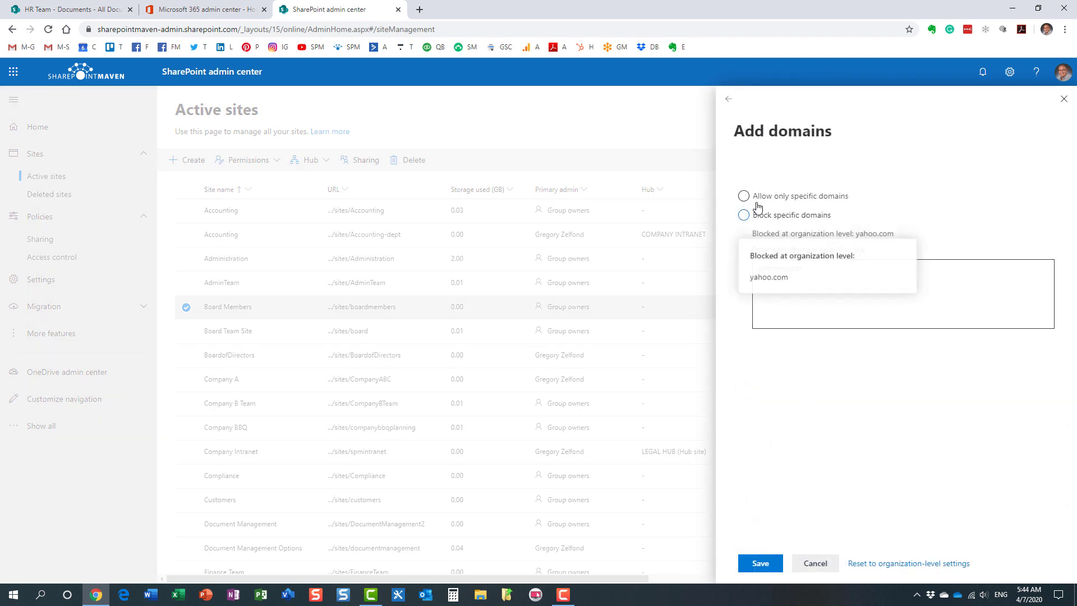
{"action": "left_click", "coordinate": [863, 227]}
{"action": "left_click", "coordinate": [804, 323]}
{"action": "left_click", "coordinate": [745, 216]}
{"action": "left_click", "coordinate": [937, 301]}
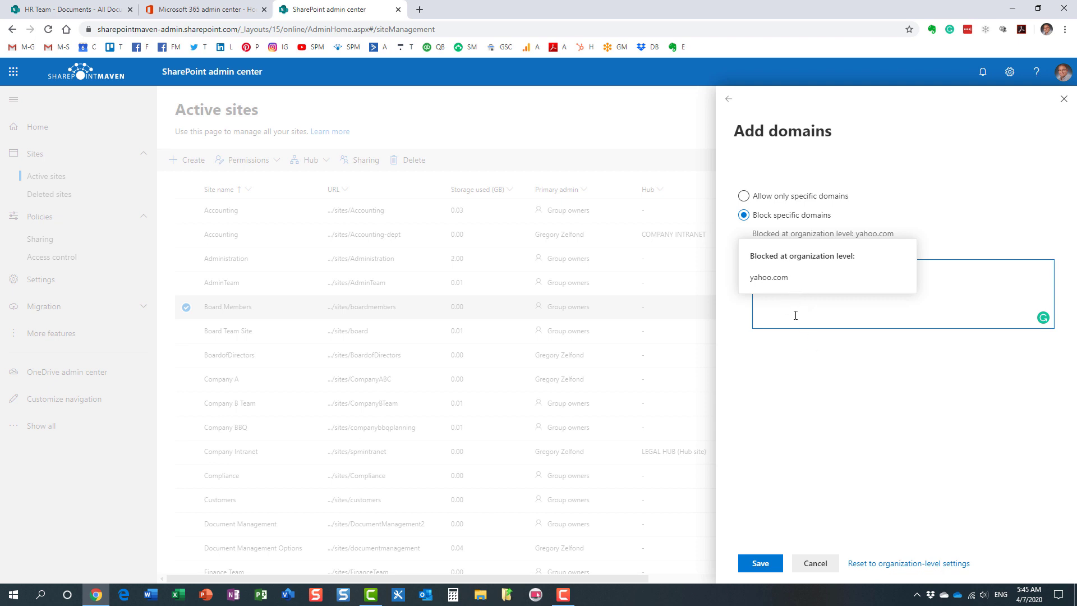
- Cancel the Board Members domain and sharing panels unsaved, then return to the HR Team documents tab
{"action": "left_click", "coordinate": [821, 566]}
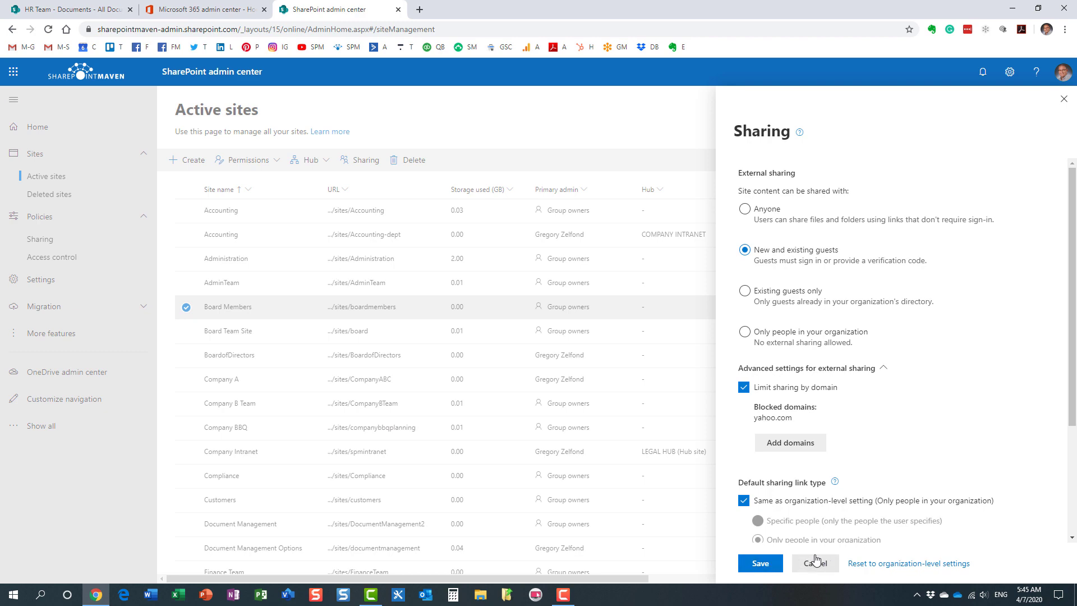
{"action": "left_click", "coordinate": [814, 565]}
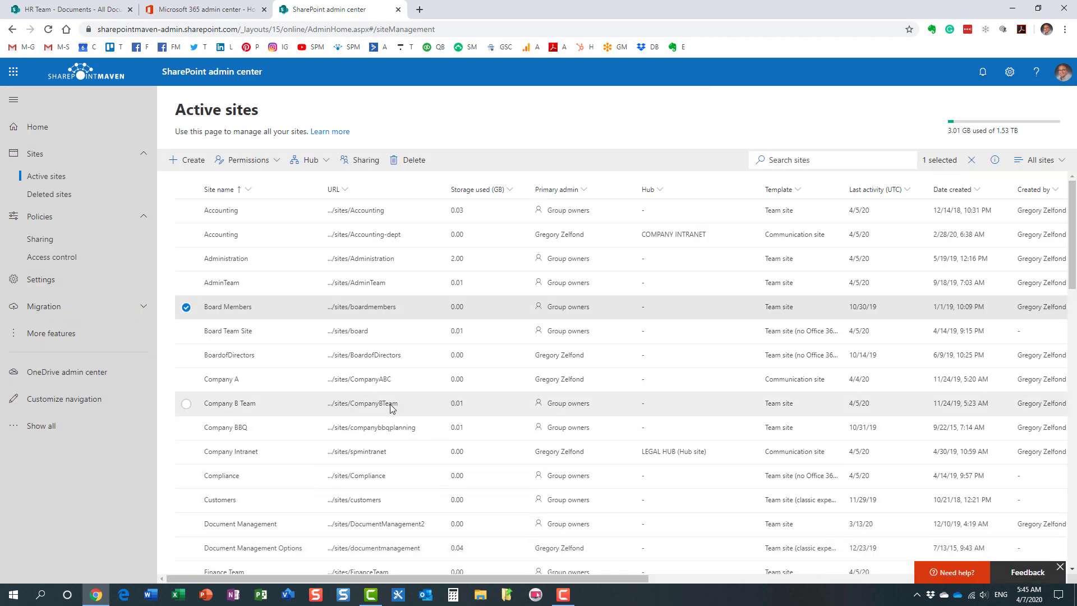
{"action": "left_click", "coordinate": [101, 15]}
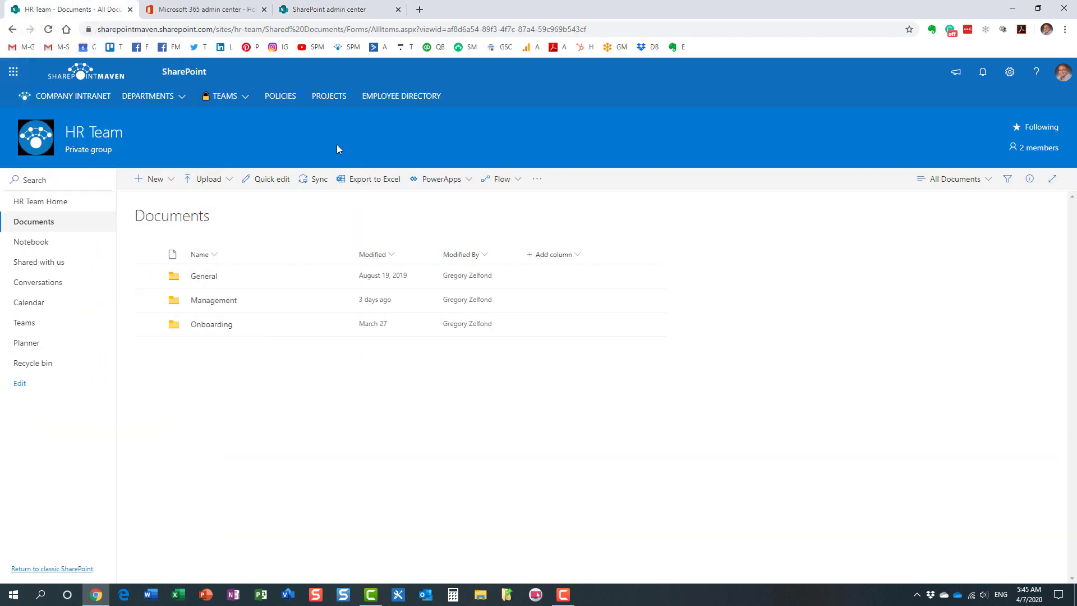
- Reload the HR Team library and share the Management folder with a 'People you specify can edit' link
{"action": "left_click", "coordinate": [48, 29]}
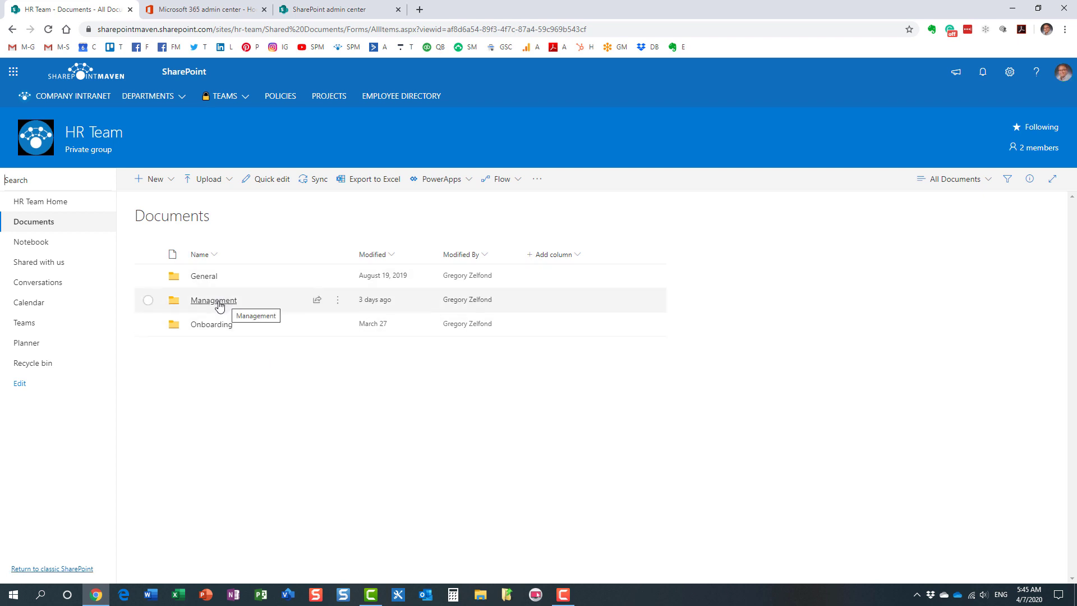
{"action": "left_click", "coordinate": [217, 302]}
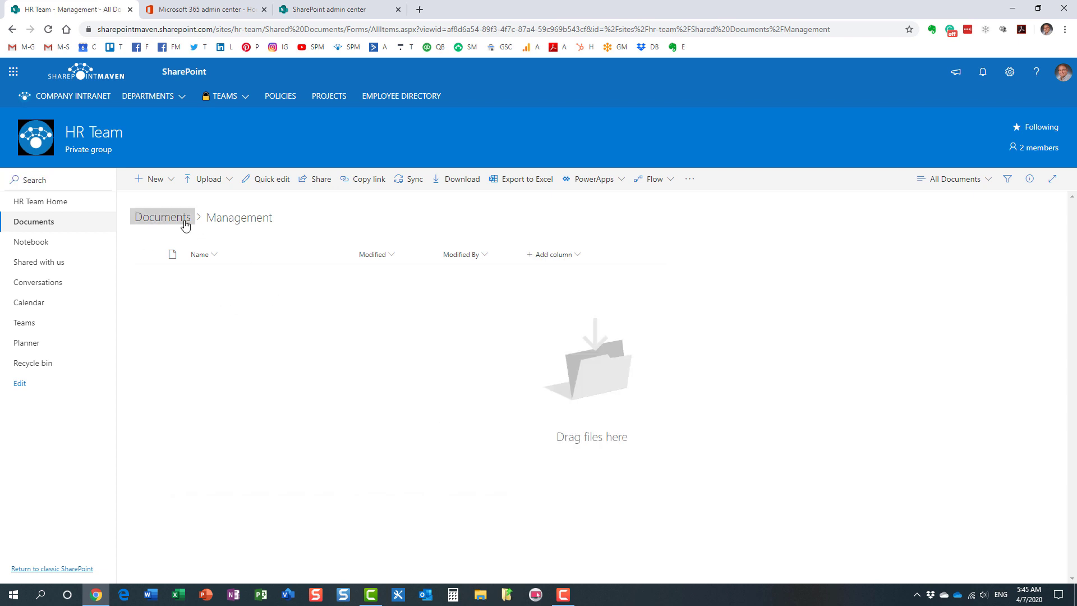
{"action": "left_click", "coordinate": [186, 225]}
{"action": "right_click", "coordinate": [211, 298]}
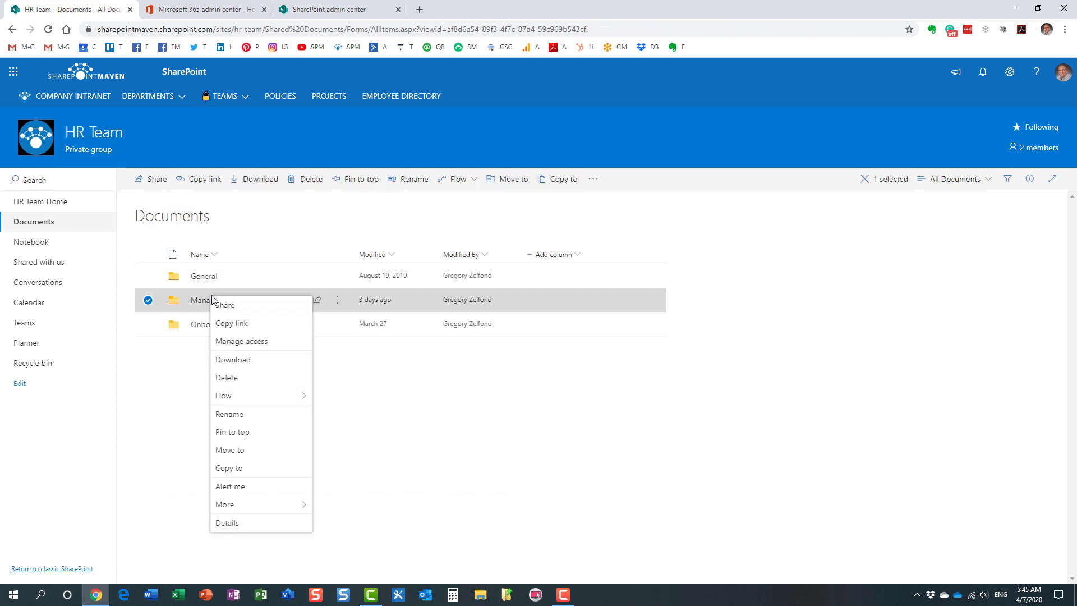
{"action": "left_click", "coordinate": [228, 307]}
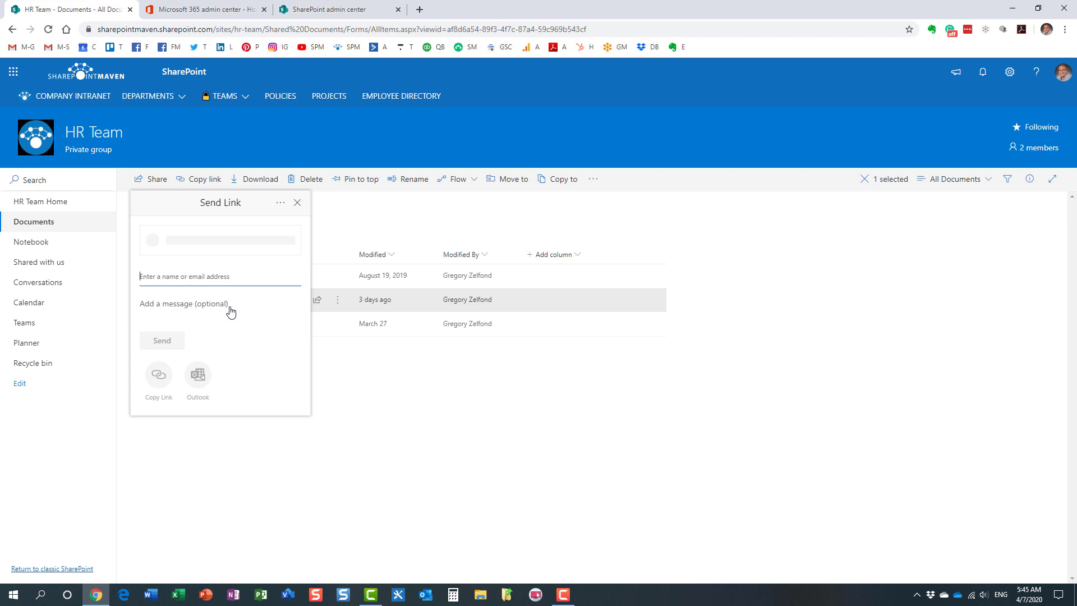
{"action": "left_click", "coordinate": [204, 248]}
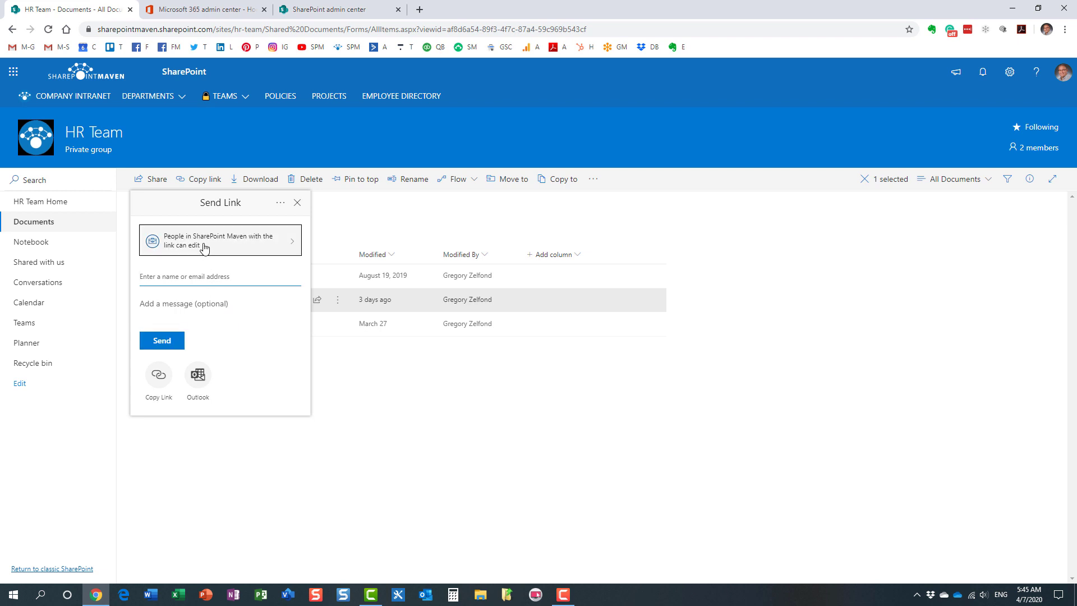
{"action": "left_click", "coordinate": [199, 329]}
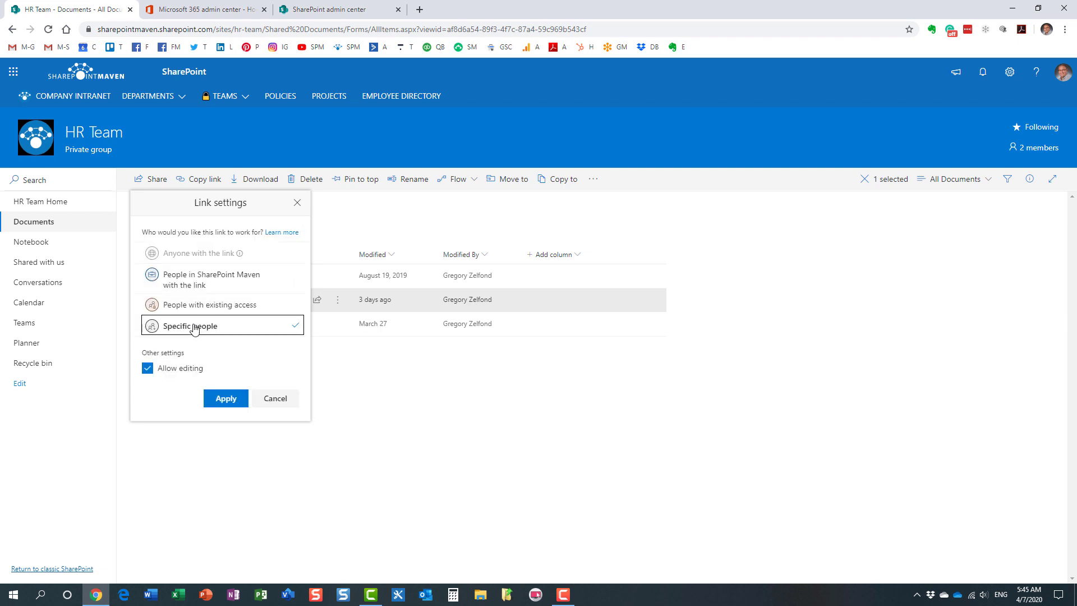
{"action": "left_click", "coordinate": [227, 399]}
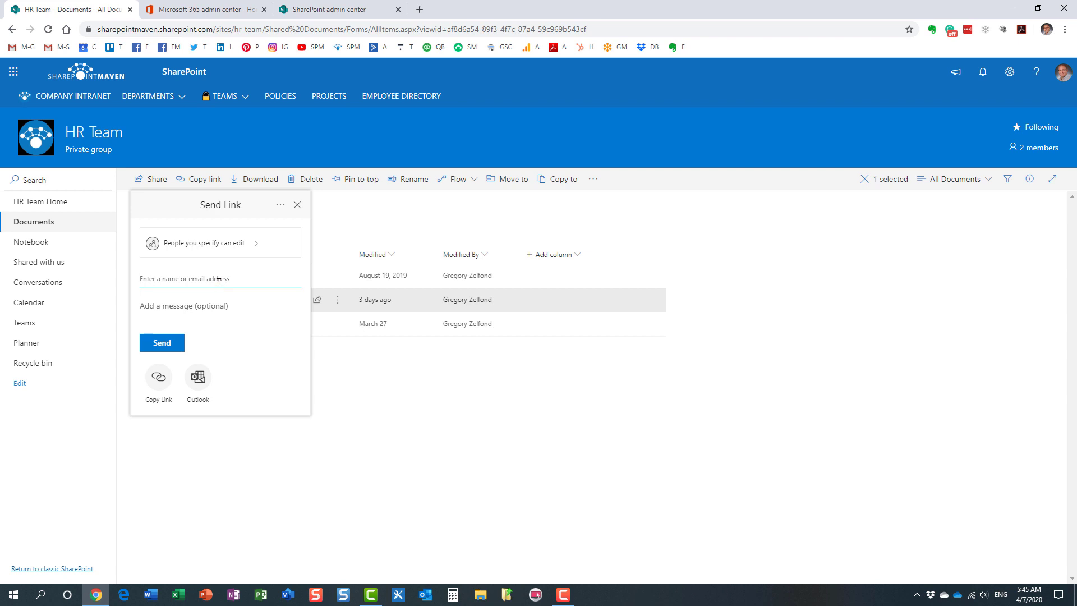
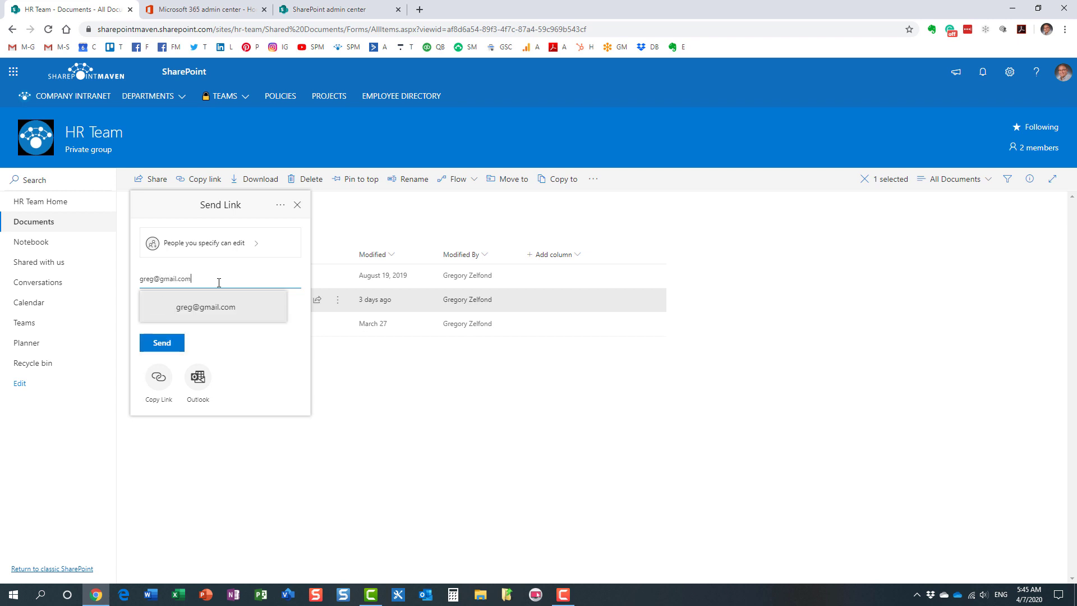
{"action": "left_click", "coordinate": [220, 307]}
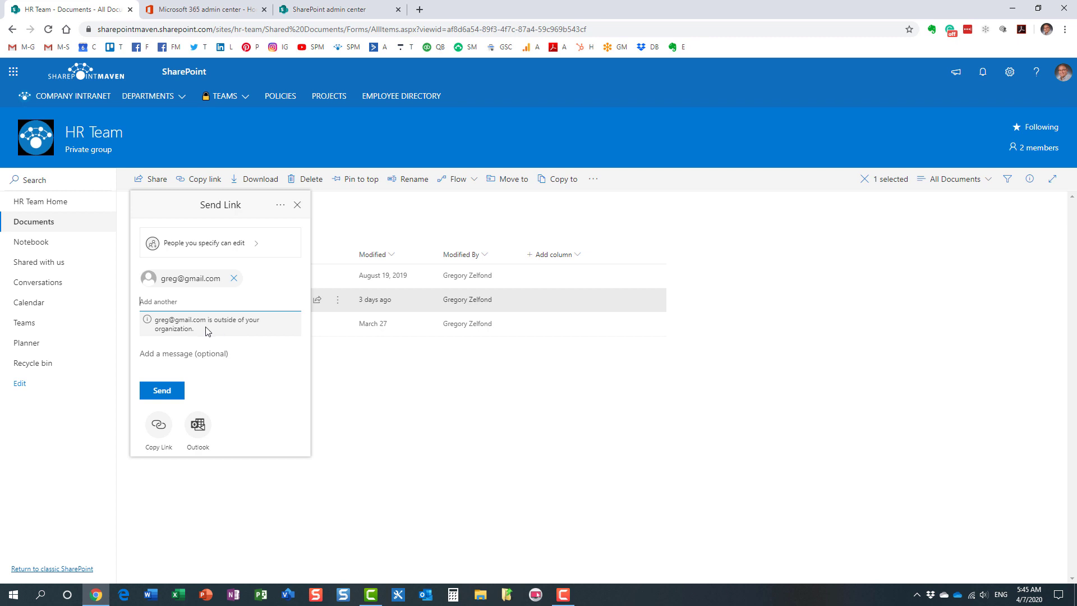
{"action": "left_click", "coordinate": [234, 279]}
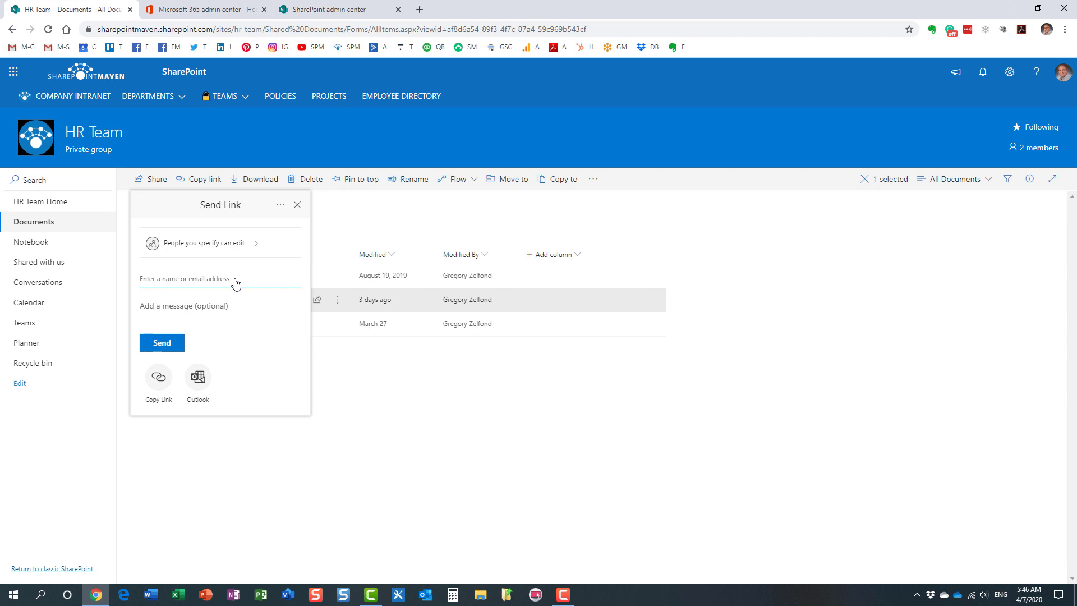
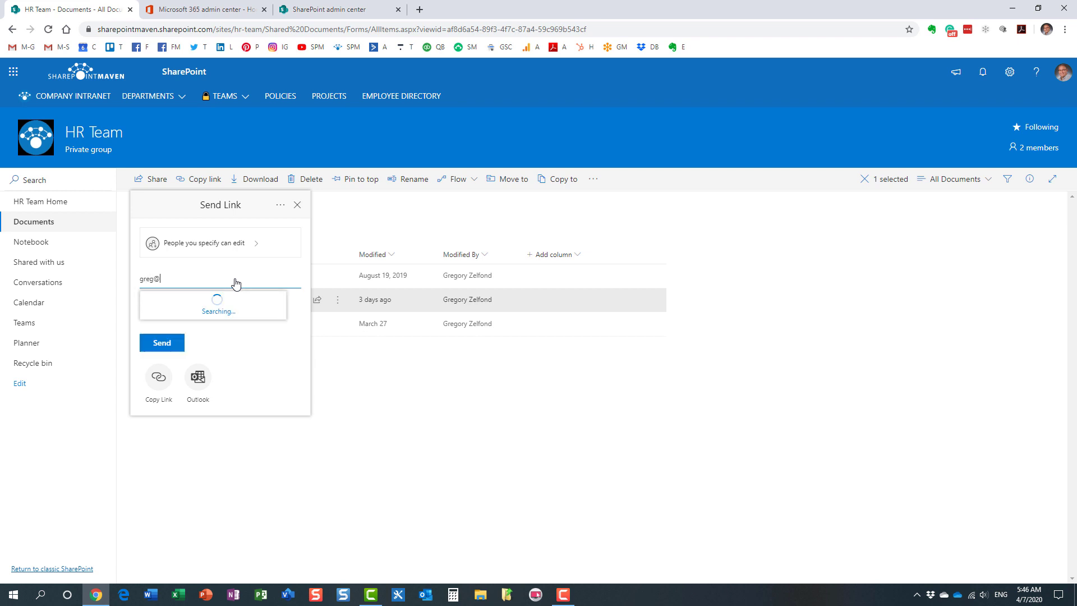
- Add a yahoo.com address as a recipient, triggering the OSE402 blocked-domain error
{"action": "left_click", "coordinate": [228, 306]}
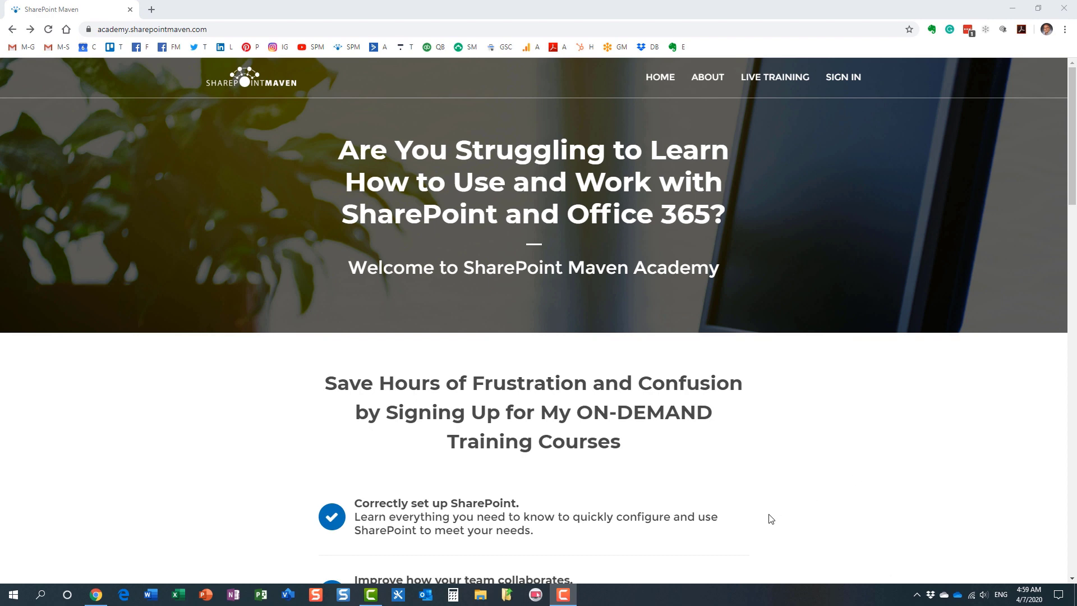
- Browse the academy home page and open the For Site Owners course list
{"action": "scroll", "coordinate": [795, 417], "scroll_direction": "down", "scroll_amount": 3}
{"action": "scroll", "coordinate": [798, 416], "scroll_direction": "down", "scroll_amount": 5}
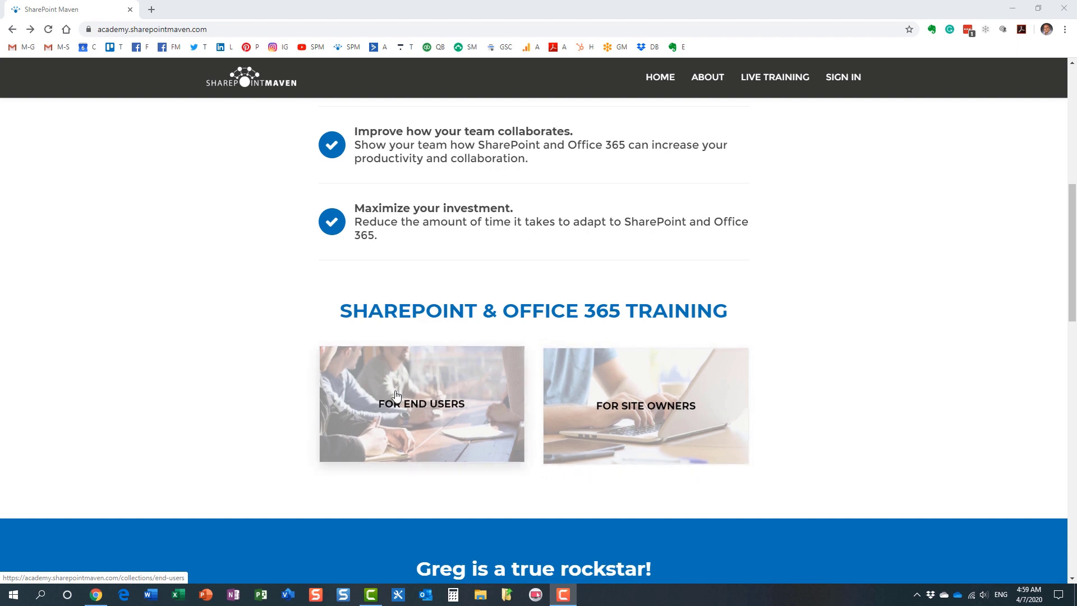
{"action": "left_click", "coordinate": [436, 404]}
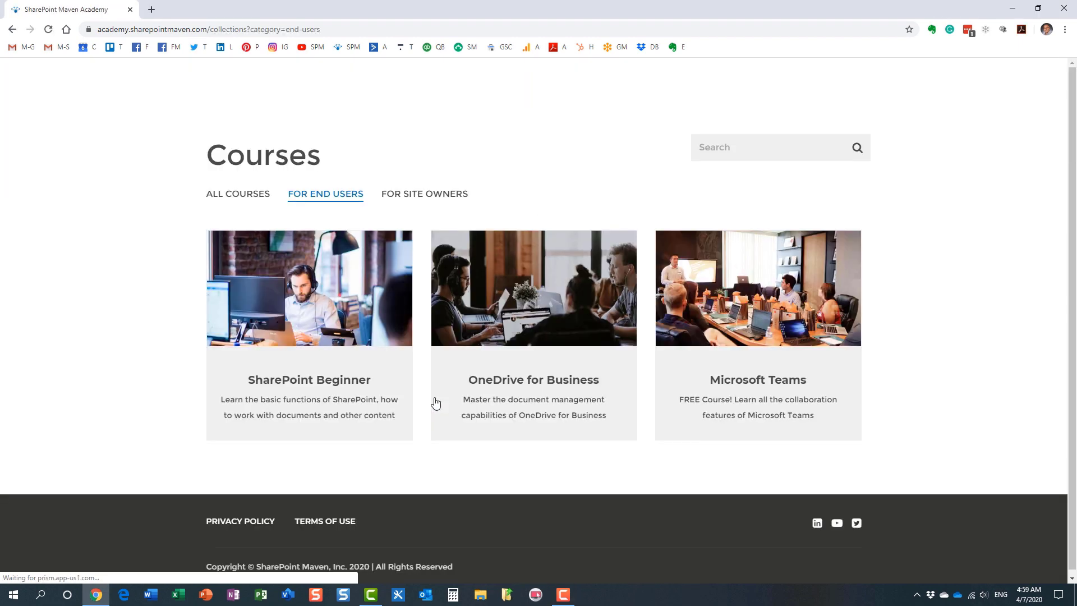
{"action": "left_click", "coordinate": [11, 30]}
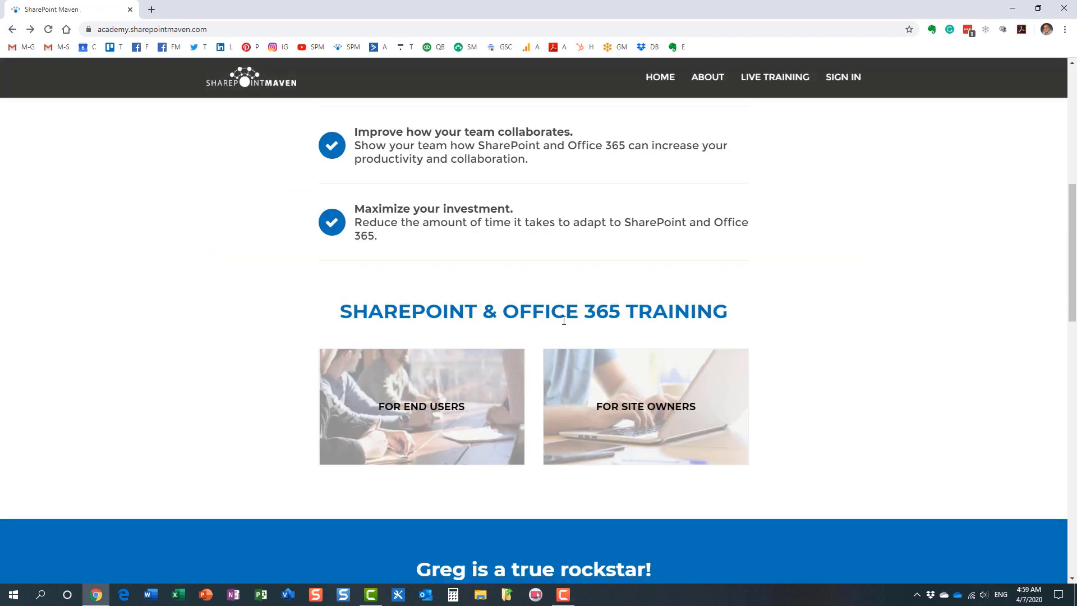
{"action": "left_click", "coordinate": [589, 404]}
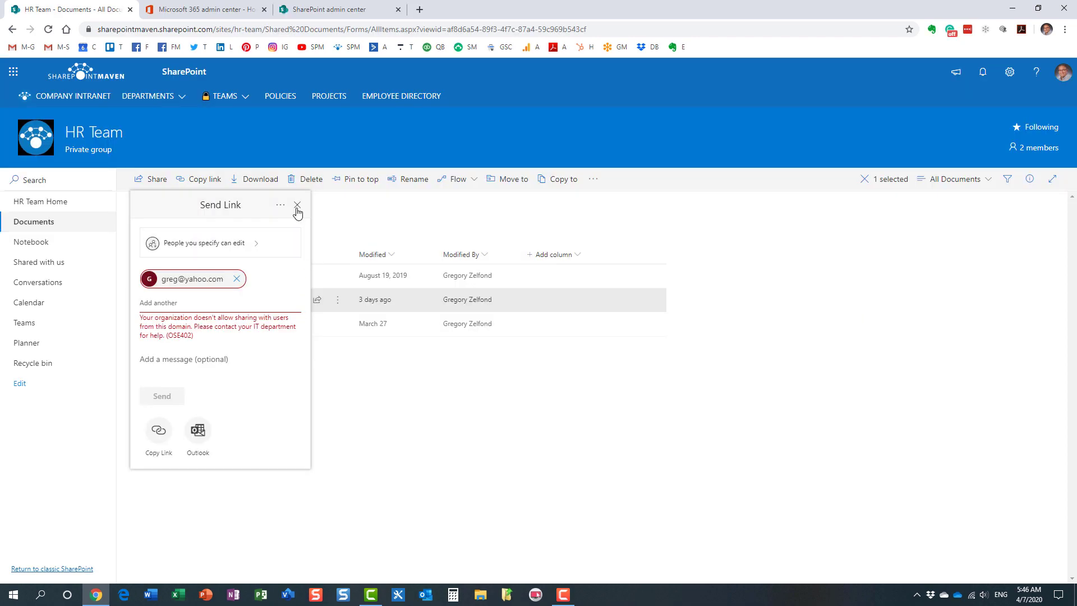
- Dismiss the Send Link panel to return to the HR Team Documents library with its three folders
{"action": "left_click", "coordinate": [296, 205]}
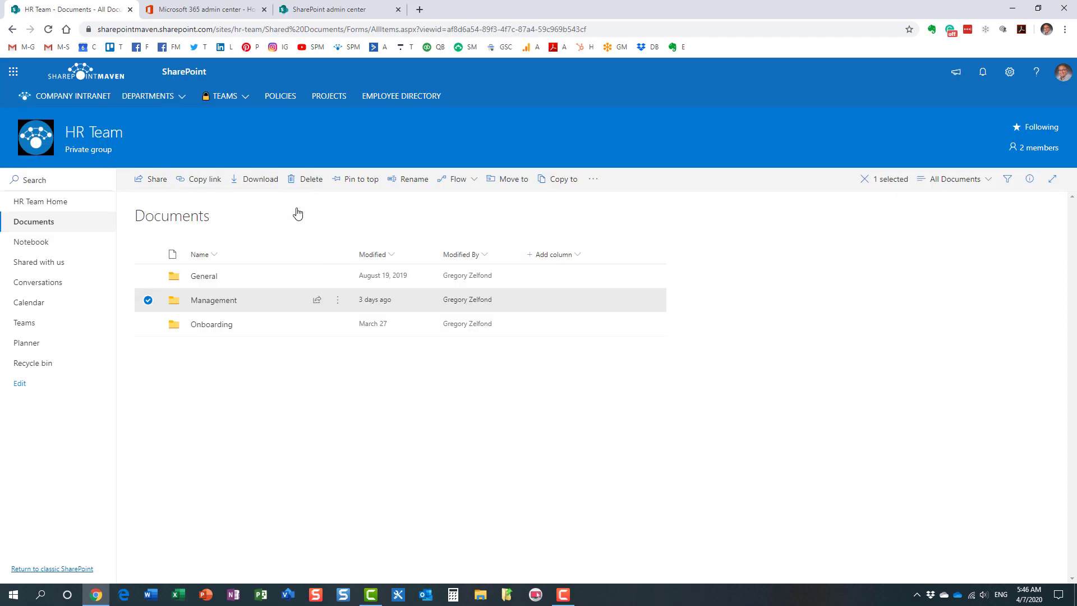